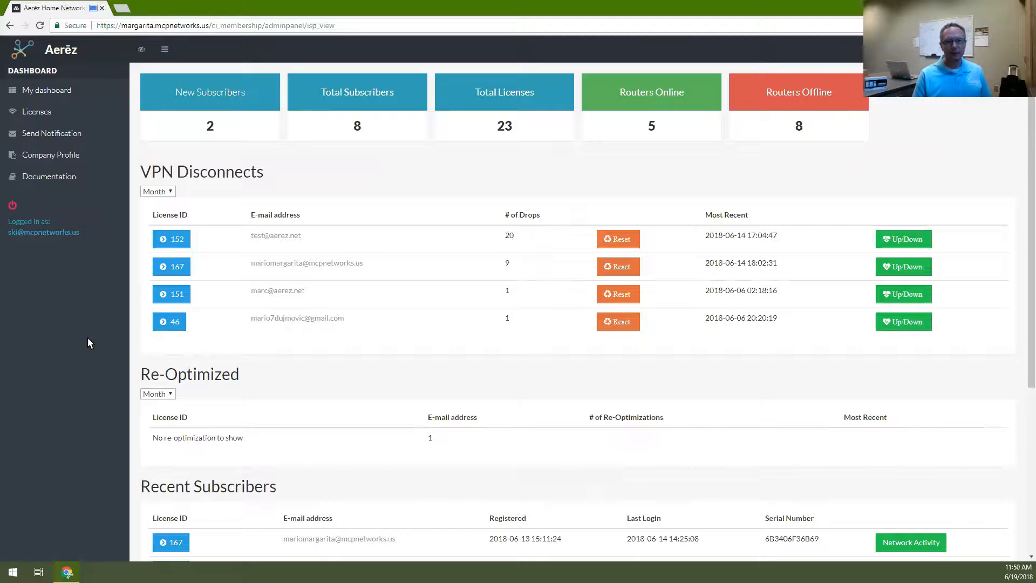
- Open license 169 from the second page of the license list and display its wireless settings
left_click(45, 115)
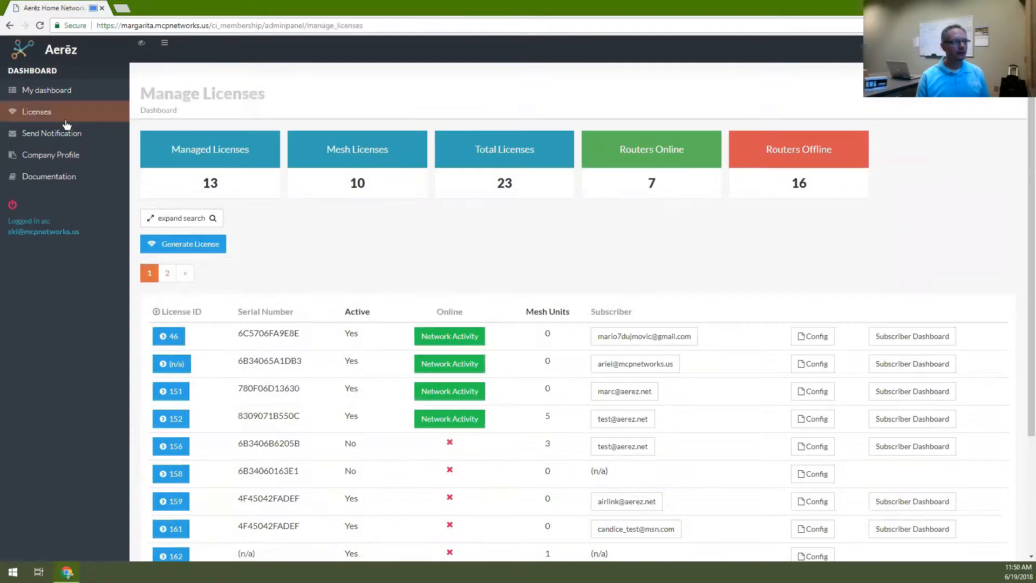
left_click(168, 274)
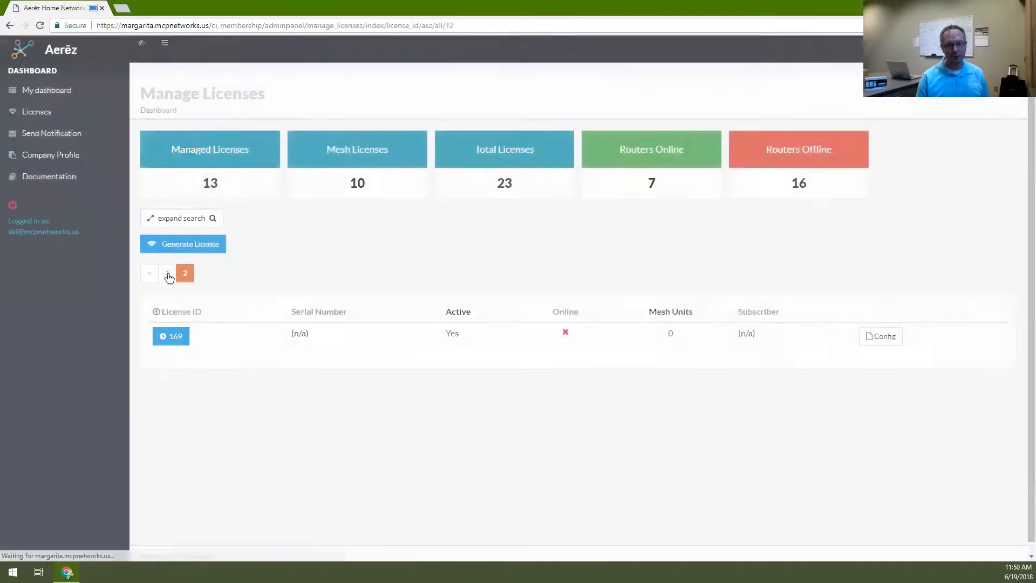
left_click(178, 344)
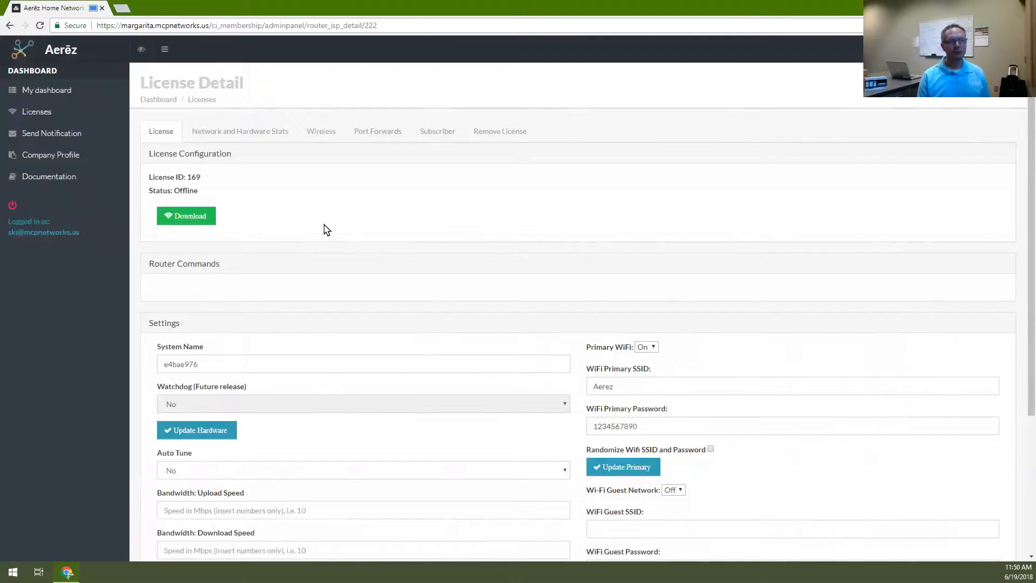
left_click(322, 134)
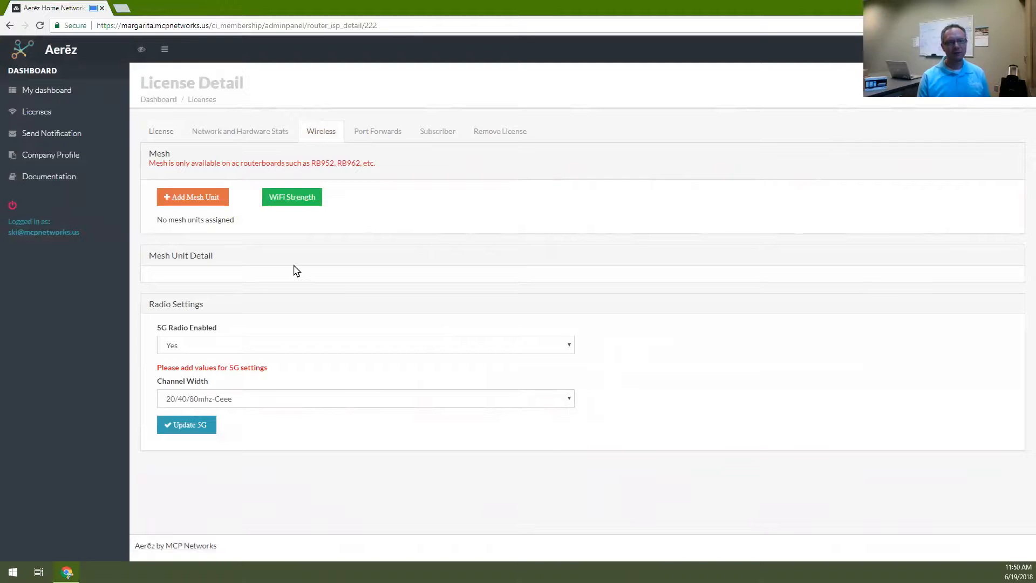
- Check which routerboards support mesh and try to add a mesh unit to the license
left_click_drag(312, 163, 373, 165)
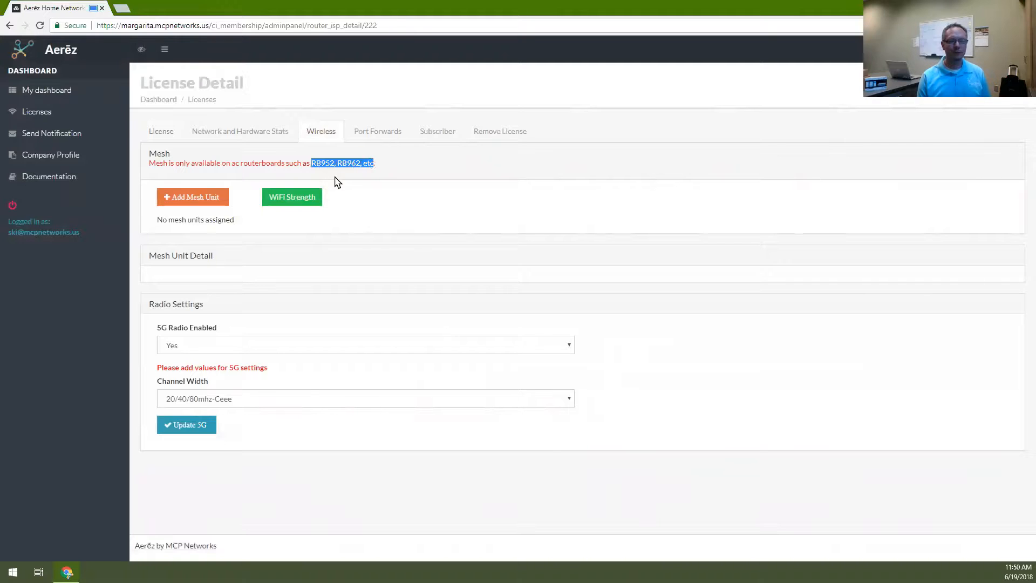
left_click(378, 179)
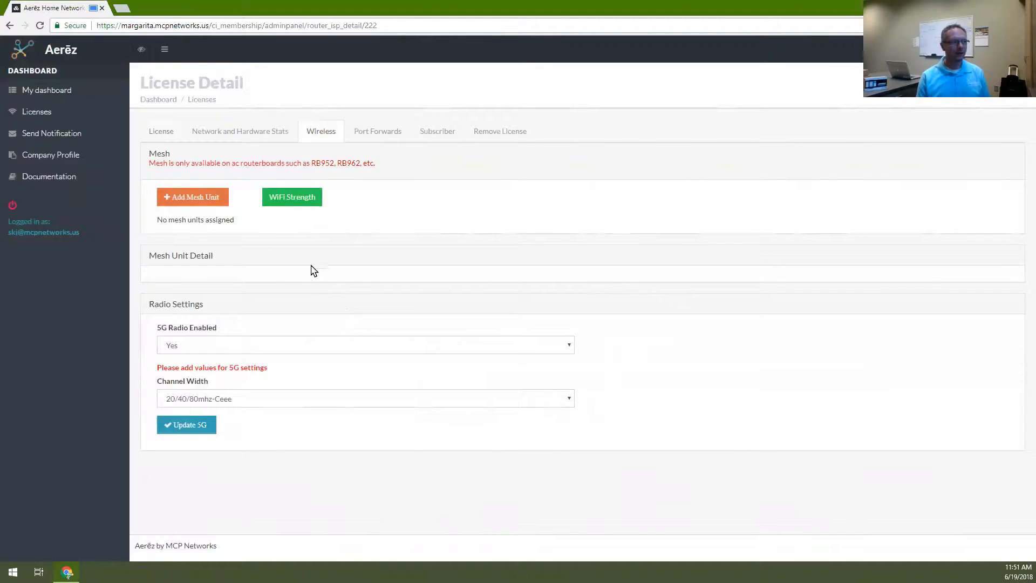
left_click(216, 200)
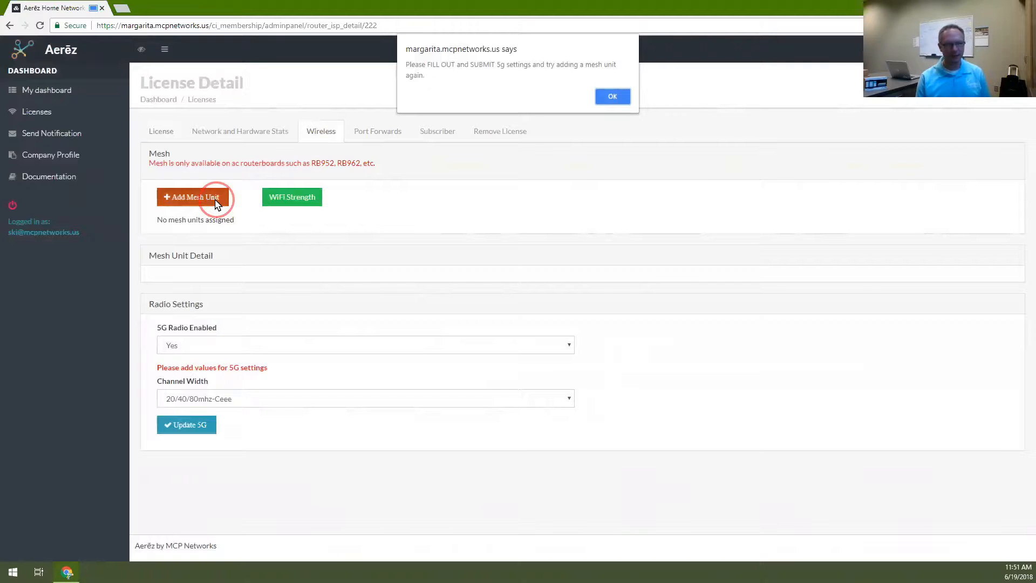
left_click_drag(405, 64, 424, 79)
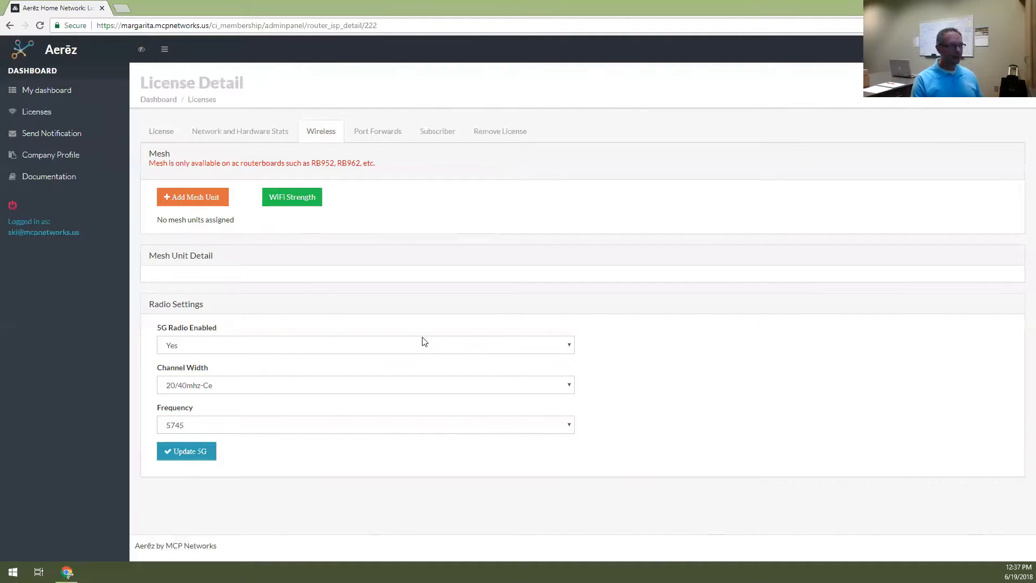
- Keep the 5G radio enabled and set its channel width to 20MHz
left_click(383, 346)
left_click(386, 362)
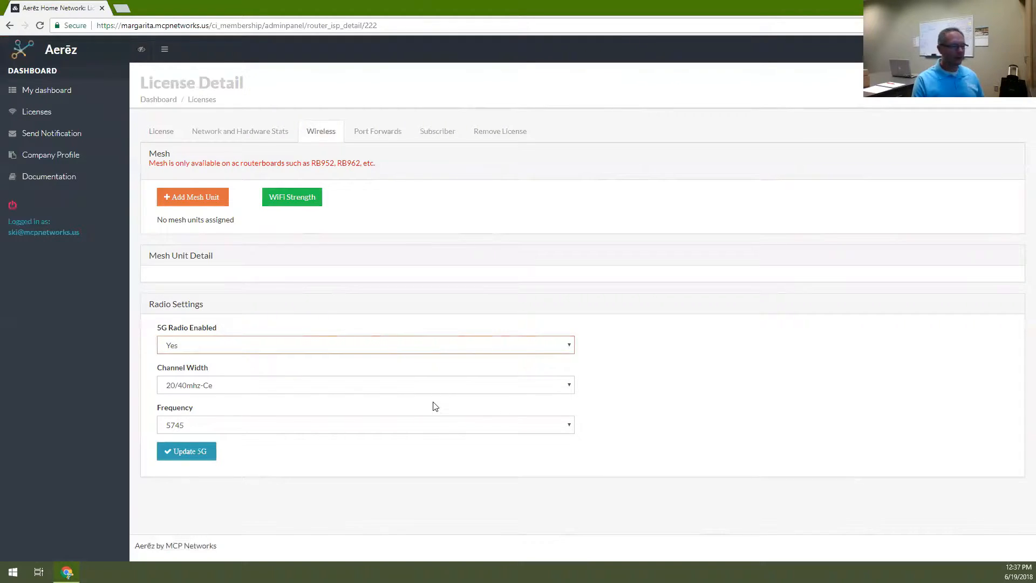
left_click(323, 386)
left_click(316, 399)
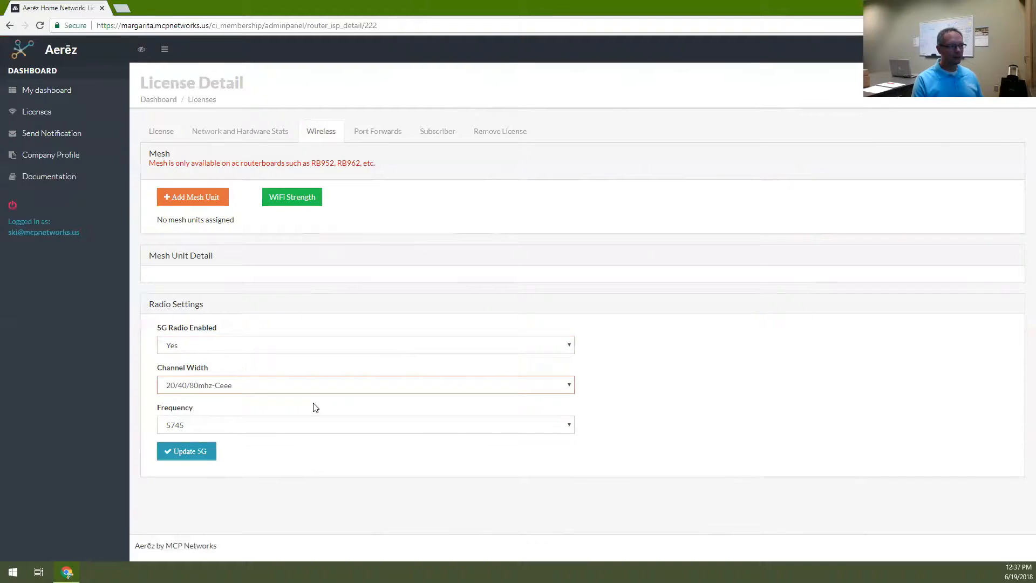
left_click(316, 386)
left_click(310, 422)
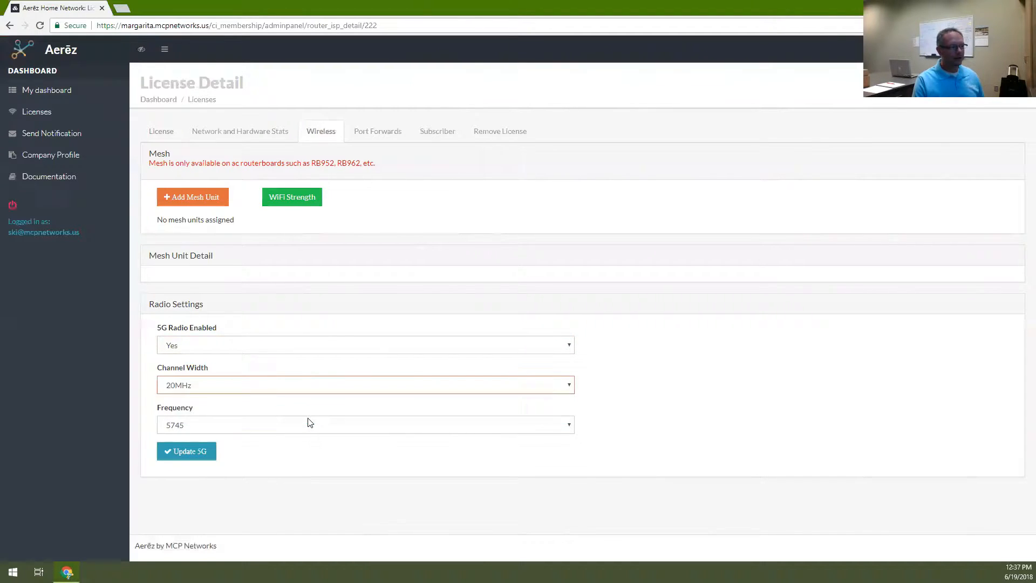
left_click(315, 391)
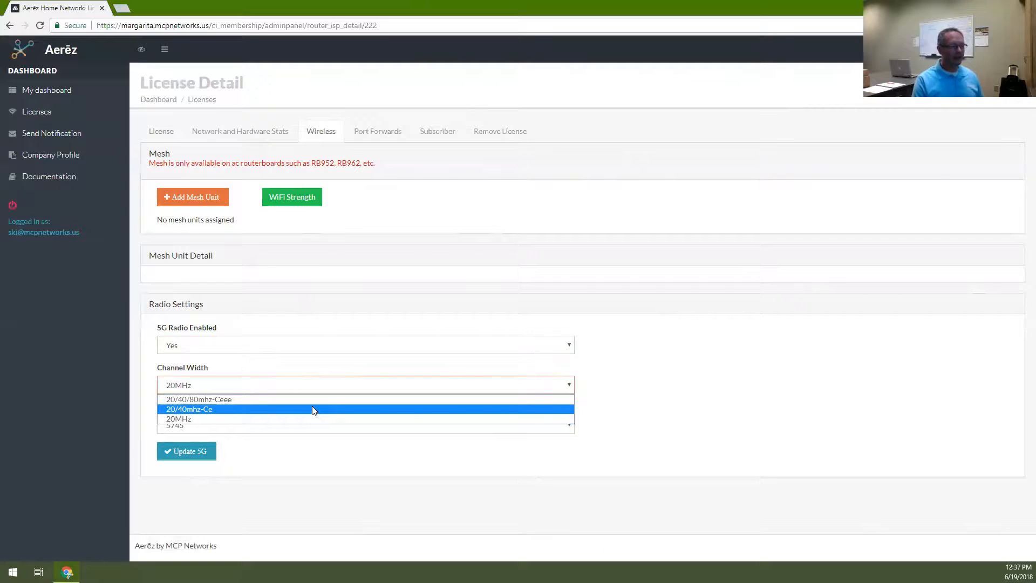
left_click(312, 420)
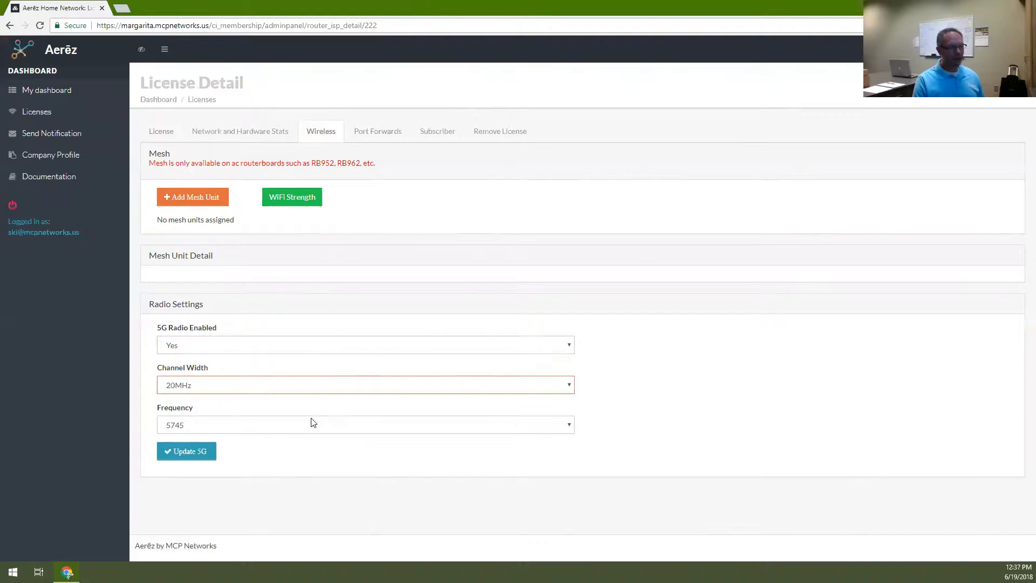
- Set the 5G frequency to 5240 and submit the updated 5G settings
left_click(311, 423)
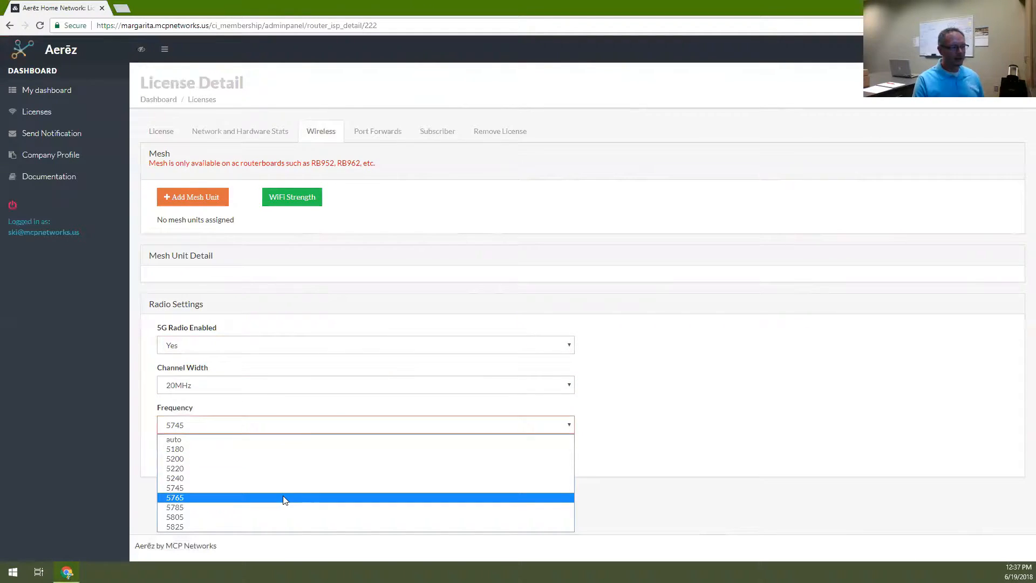
left_click(271, 478)
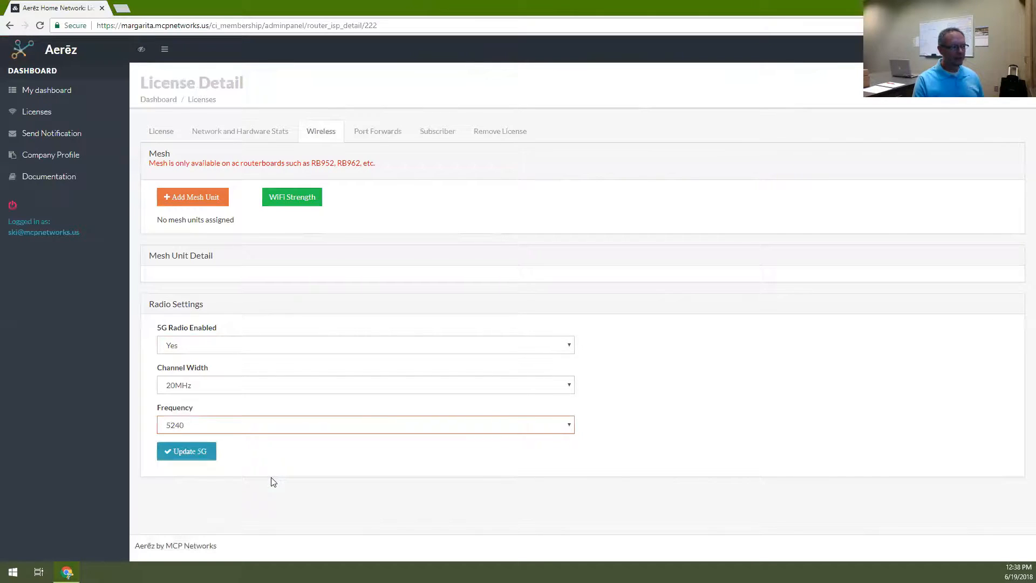
left_click(194, 458)
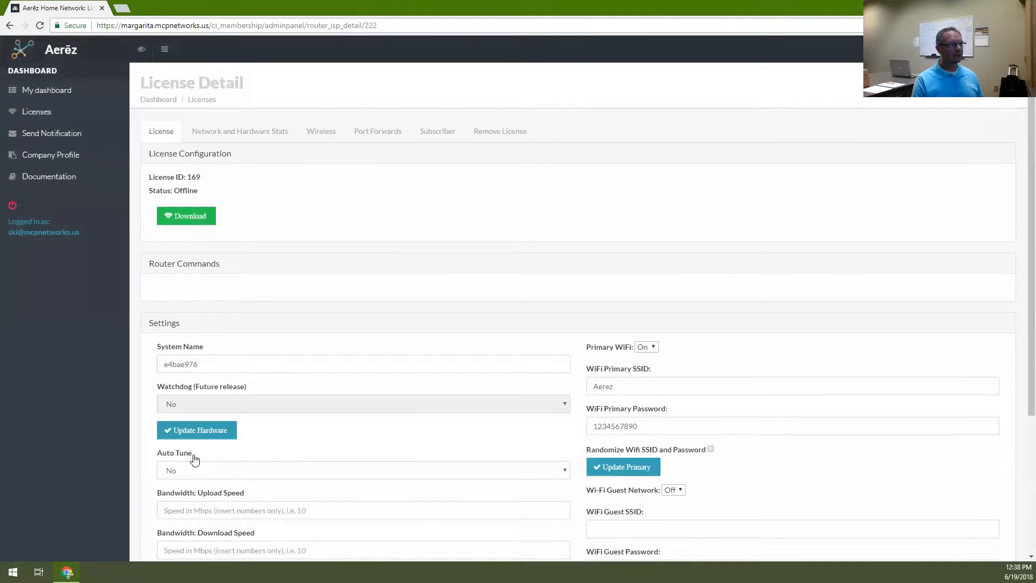
- Add a mesh unit from the license's wireless settings and copy its complete configuration script
left_click(319, 135)
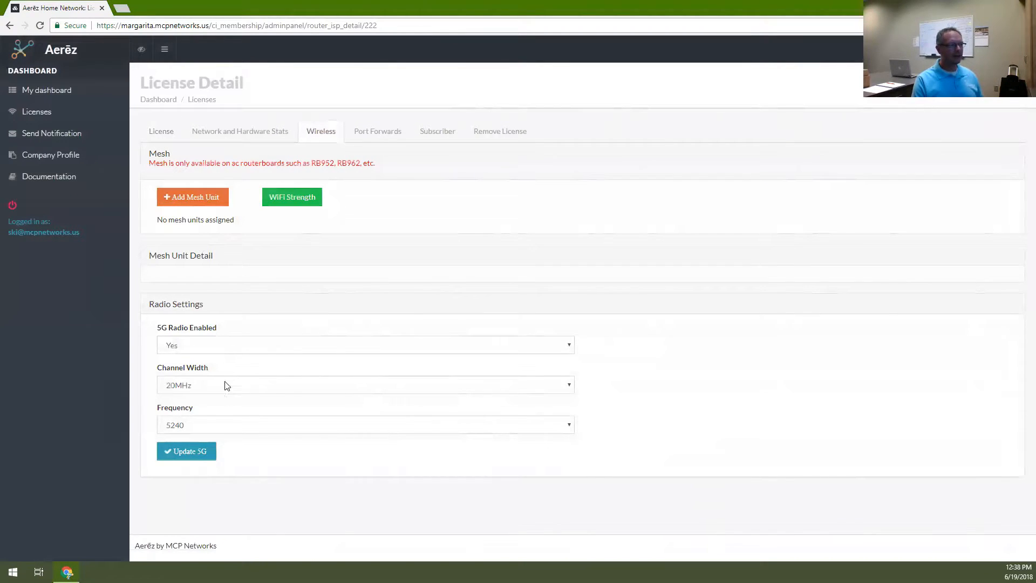
left_click(210, 198)
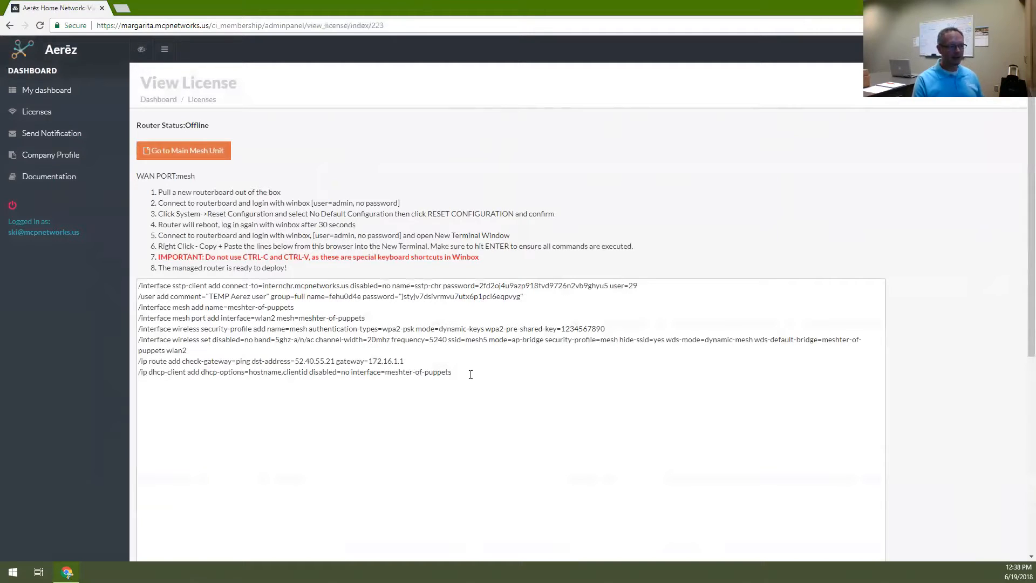
left_click_drag(458, 373, 138, 288)
right_click(166, 294)
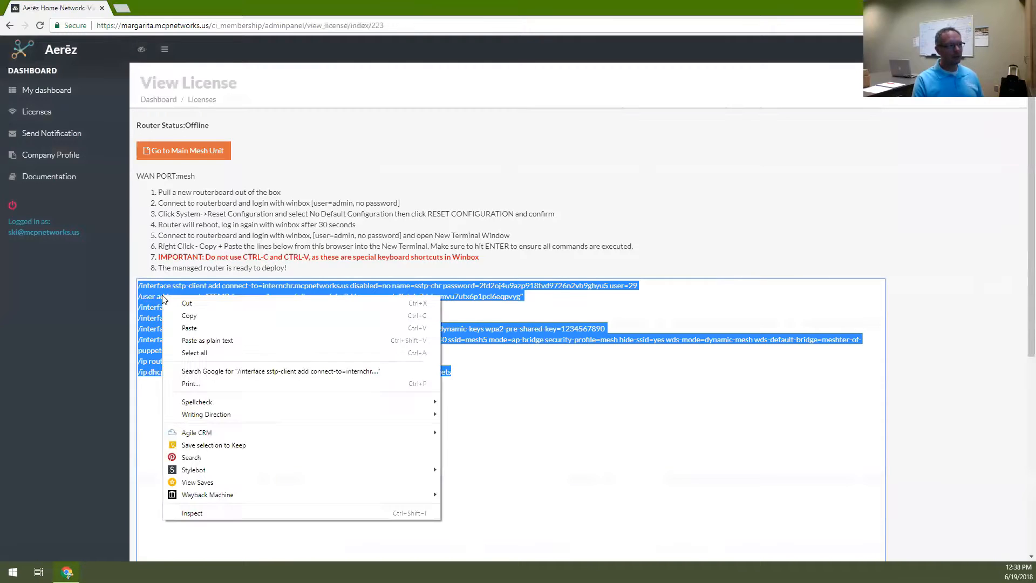
left_click(209, 316)
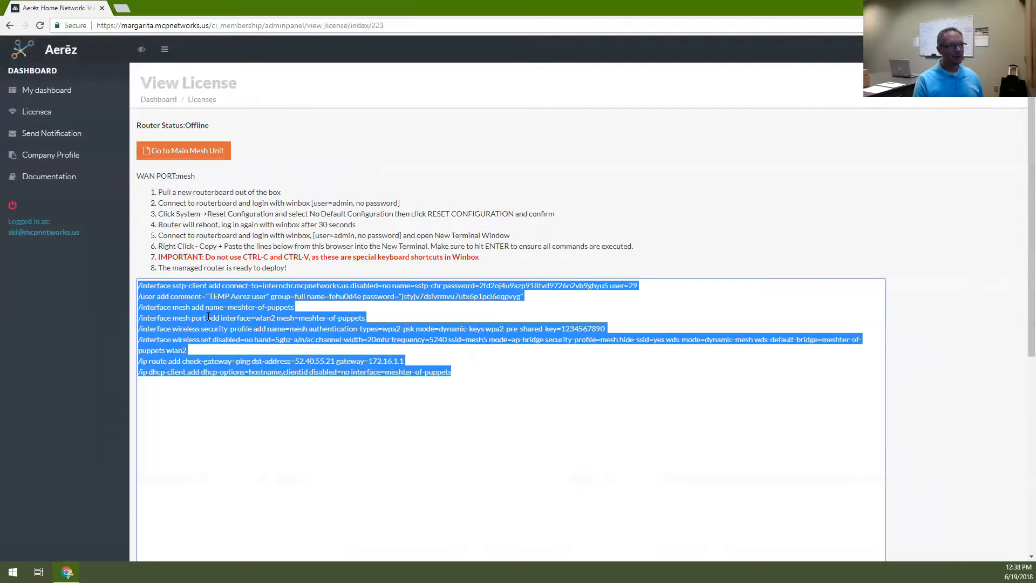
- Review the deployment instructions on resetting the router configuration, the Winbox copy and paste warning, and the script's wireless interface line
left_click_drag(157, 214, 577, 211)
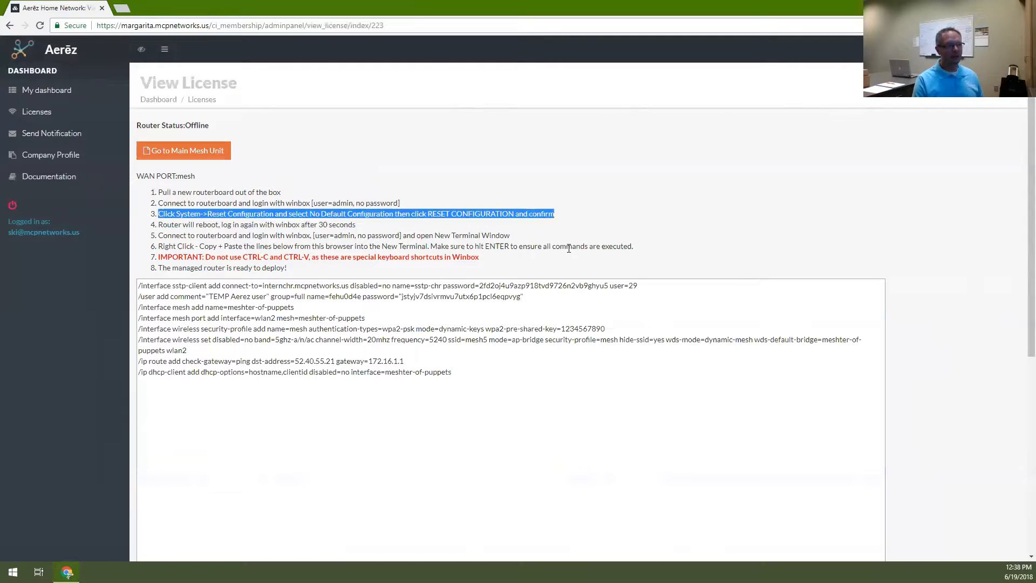
left_click(428, 225)
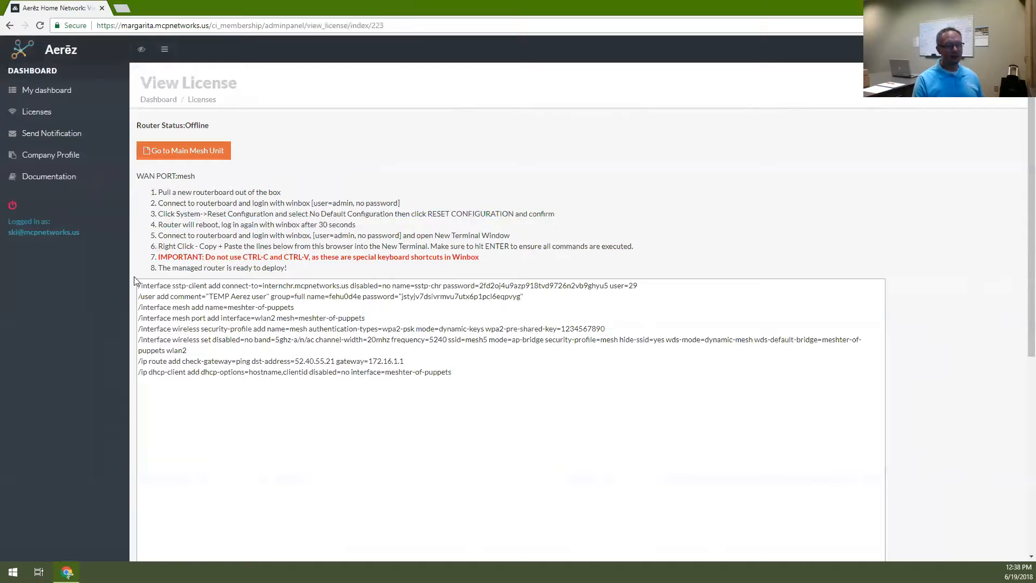
left_click_drag(209, 259, 481, 261)
left_click(259, 350)
right_click(181, 301)
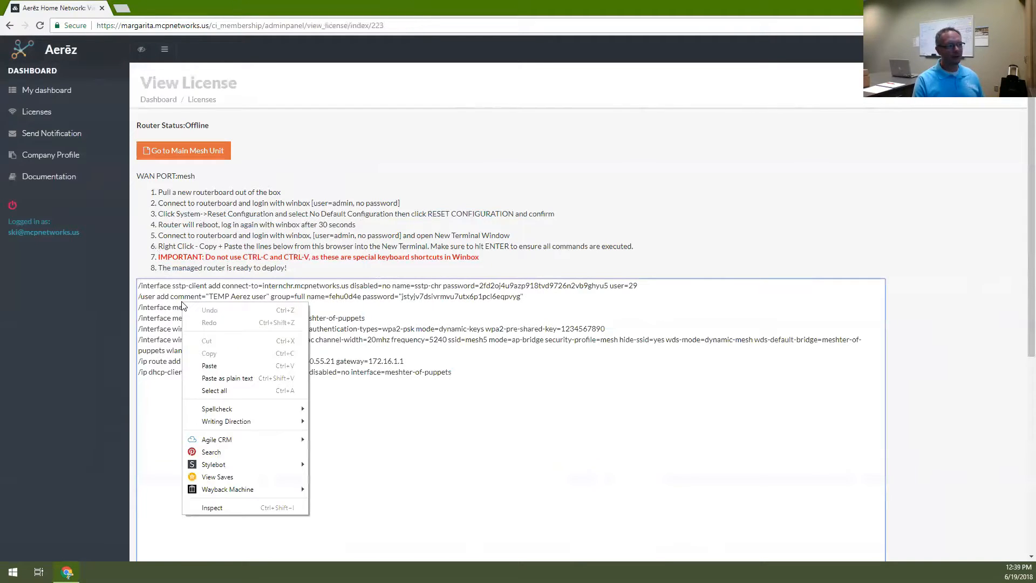
double_click(165, 337)
triple_click(165, 336)
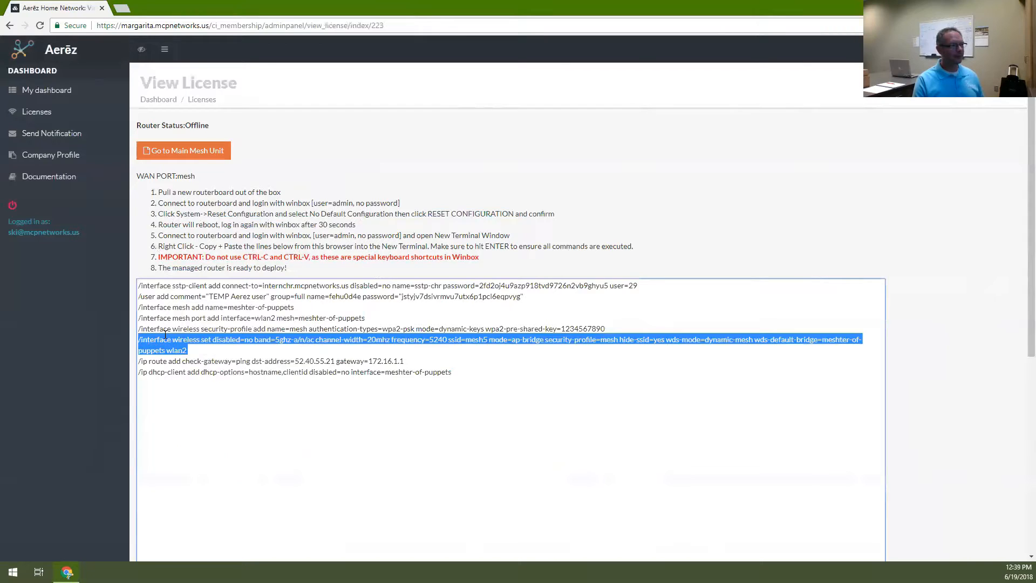
- Copy the mesh unit's complete configuration script again and check the router status
left_click_drag(485, 374, 124, 290)
right_click(170, 296)
left_click(207, 316)
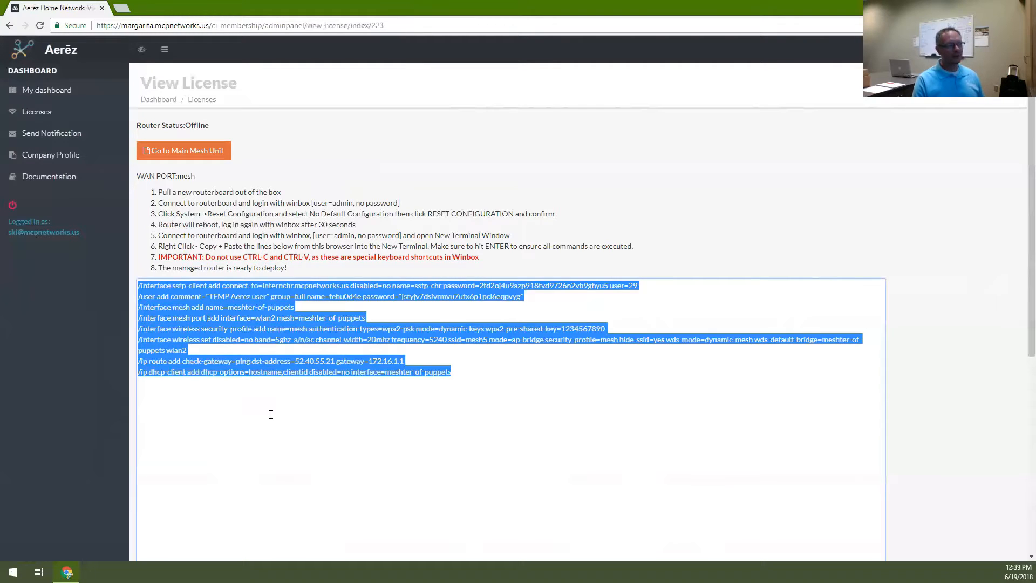
left_click(208, 318)
double_click(201, 126)
left_click(204, 130)
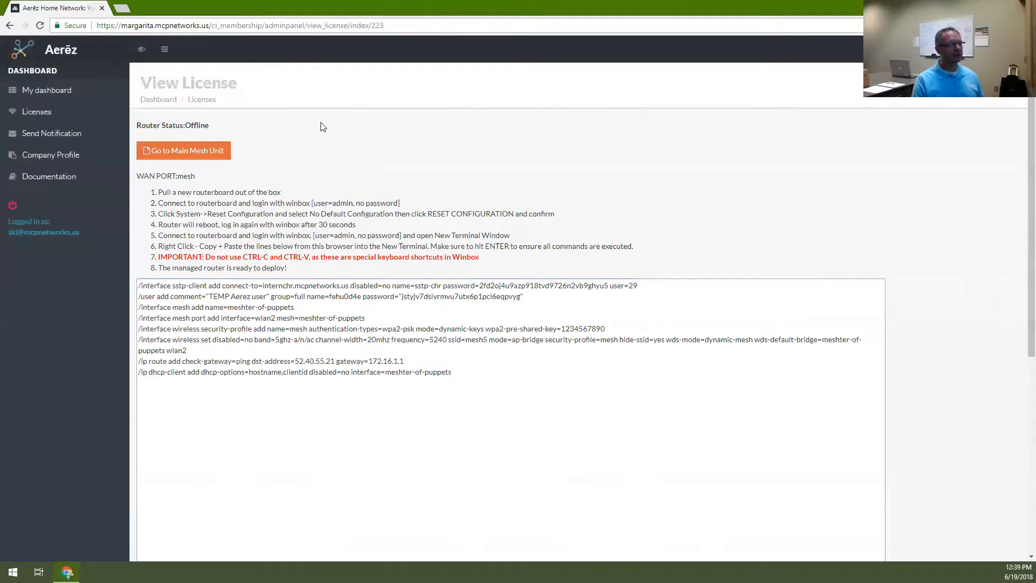
- Go to the main mesh unit and view the list of mesh units in its wireless settings
left_click(212, 155)
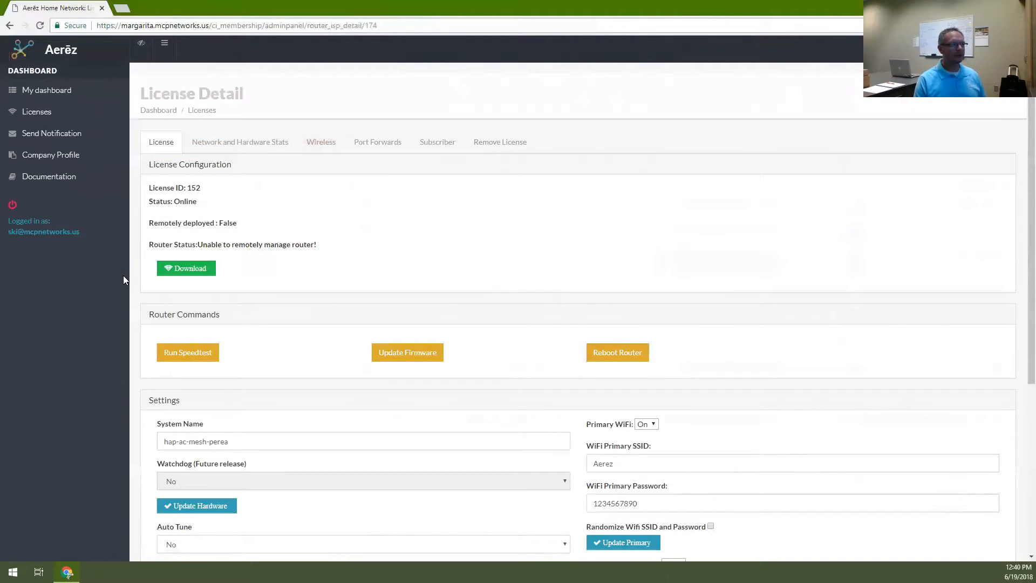
left_click(320, 142)
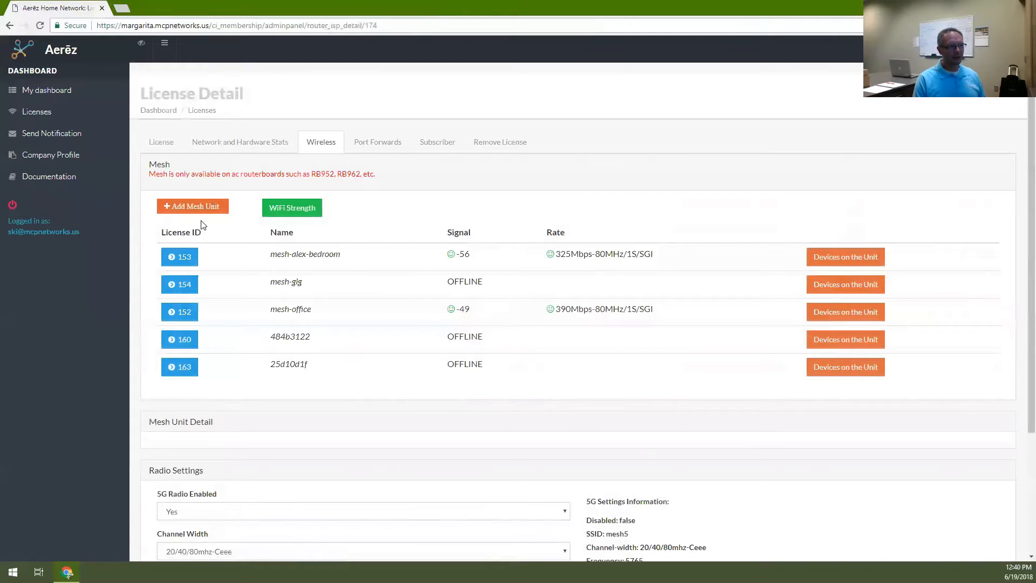
scroll(203, 278, "down", 1)
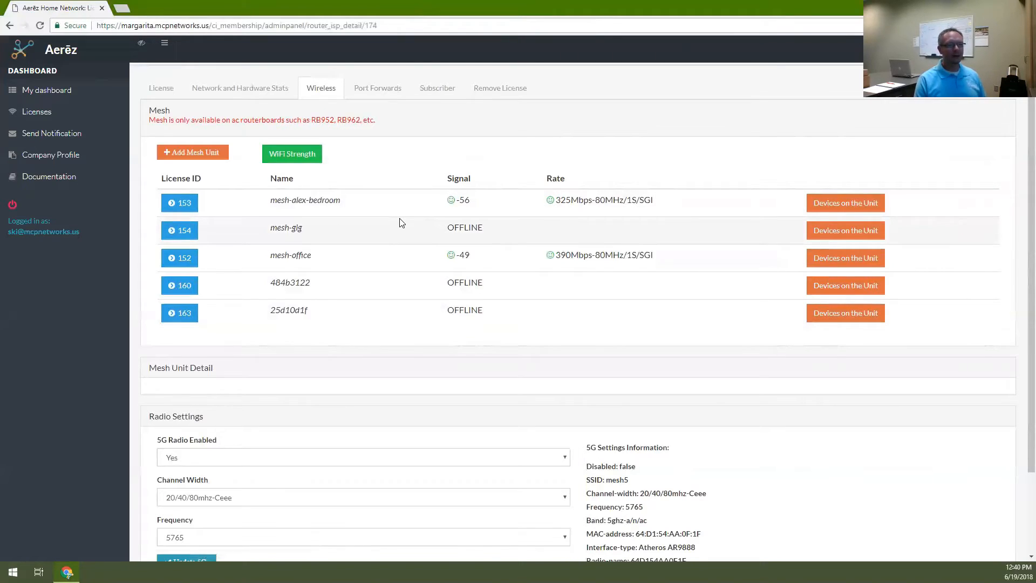
- Show the devices connected to the bedroom mesh unit and those on mesh-office, and examine the listed device's details
left_click(867, 215)
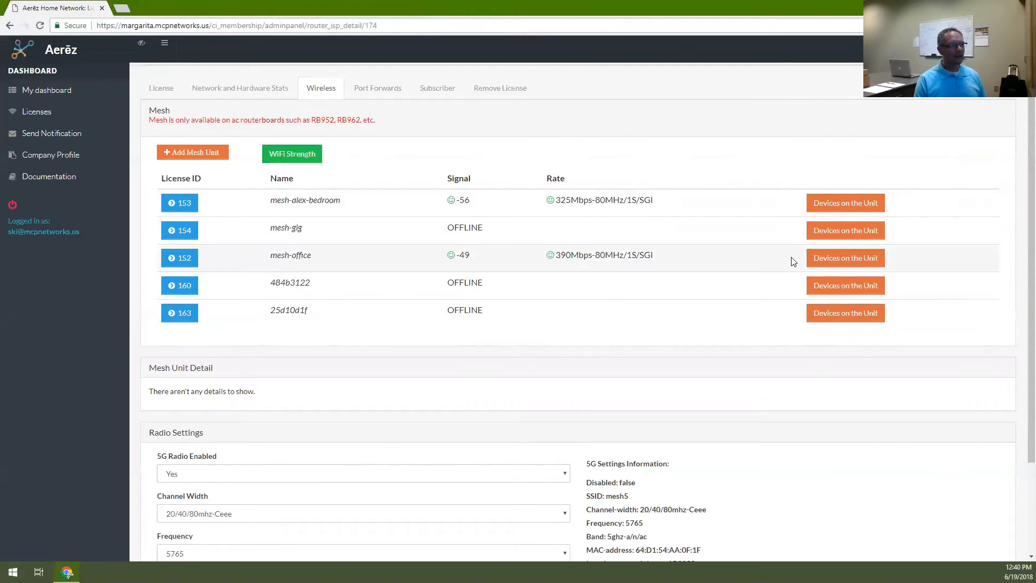
left_click(847, 259)
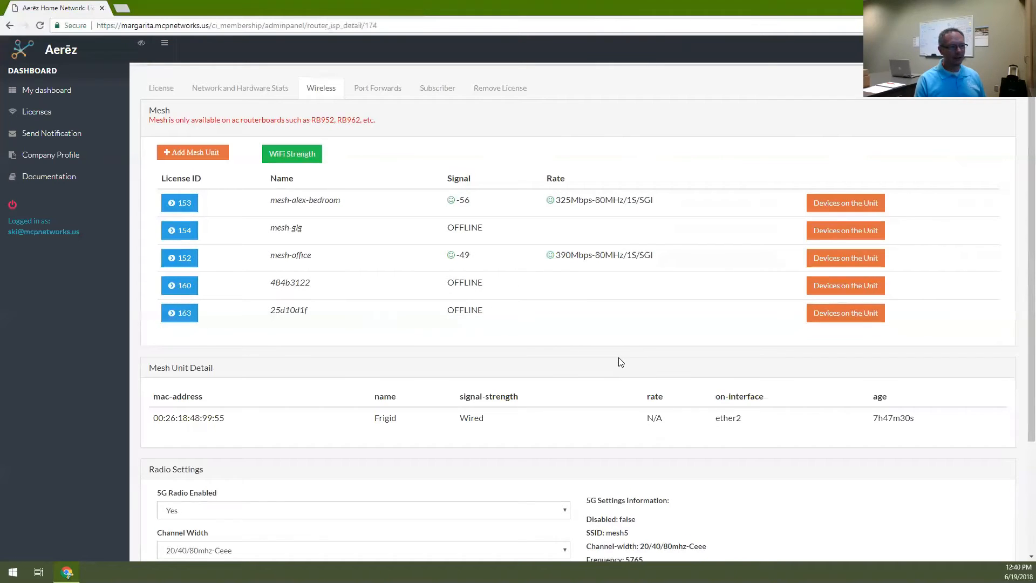
left_click_drag(323, 416, 836, 426)
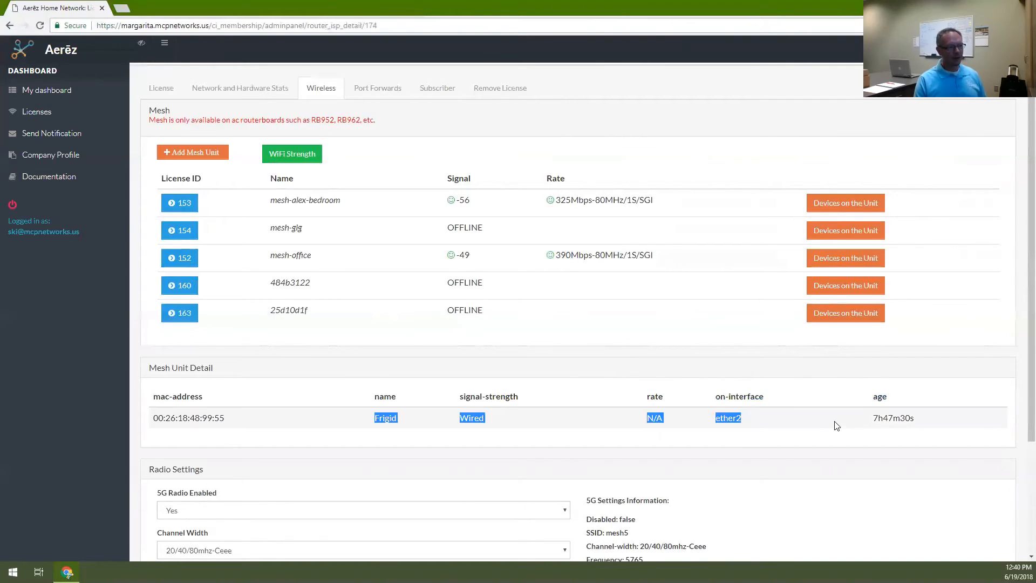
left_click(836, 426)
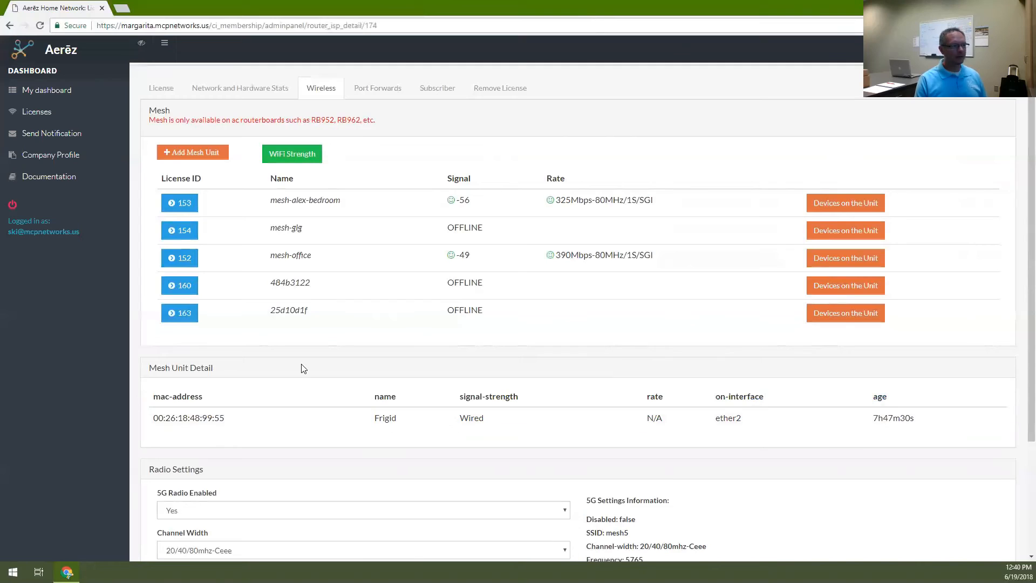
scroll(300, 345, "up", 1)
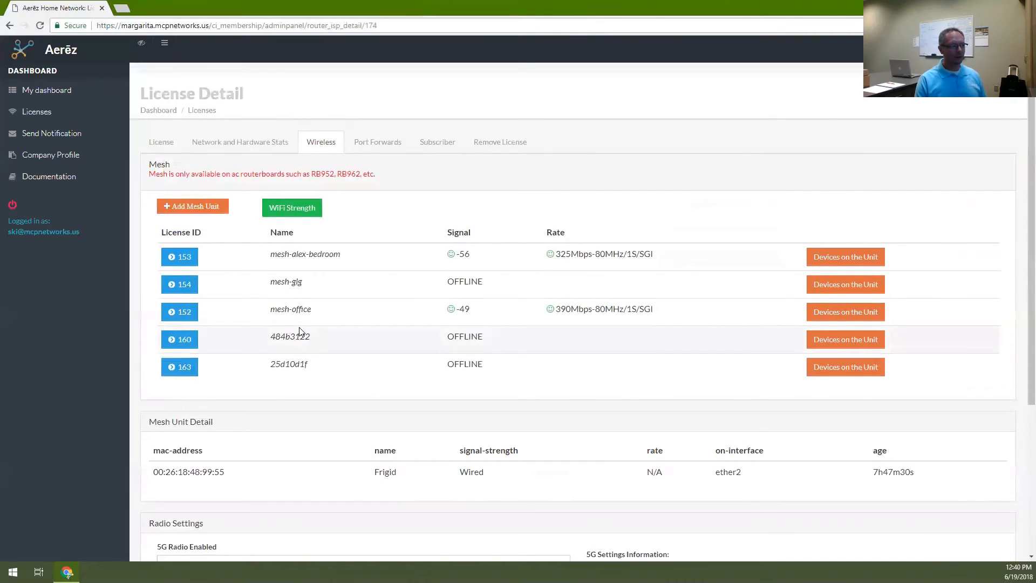